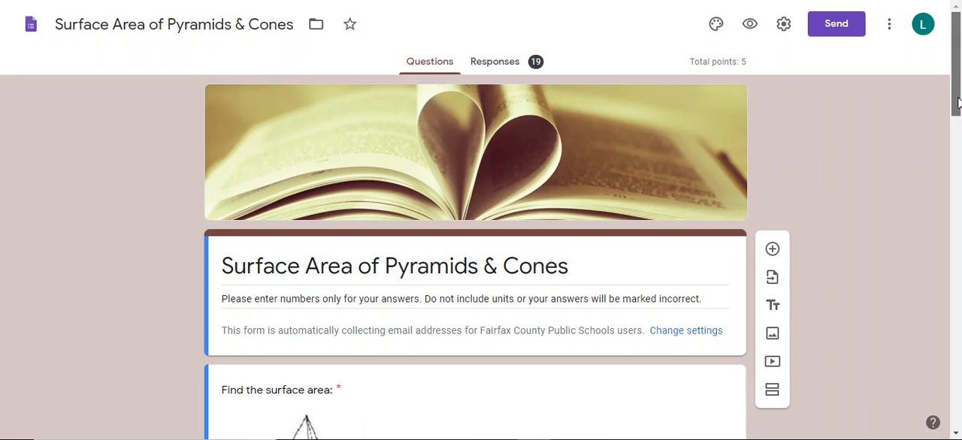
- Review the form's theme options for header, theme color, background color and font style, and close them
{"action": "left_click_drag", "start_coordinate": [956, 101], "coordinate": [956, 92]}
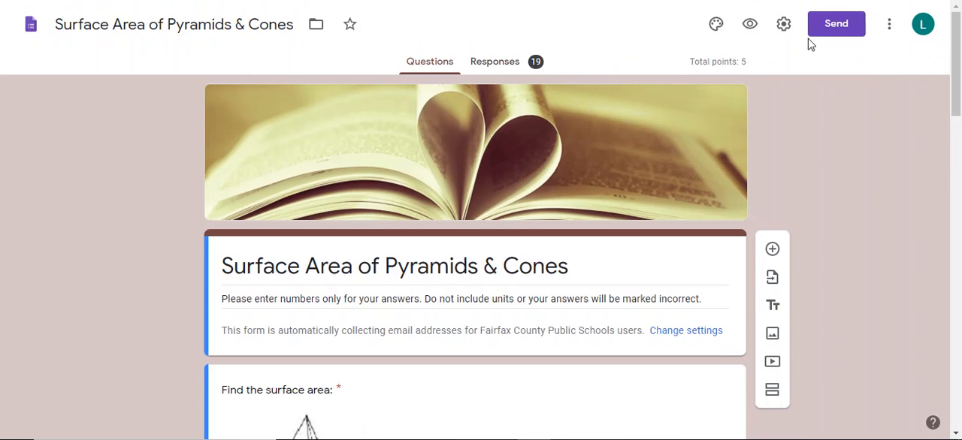
{"action": "left_click", "coordinate": [718, 24]}
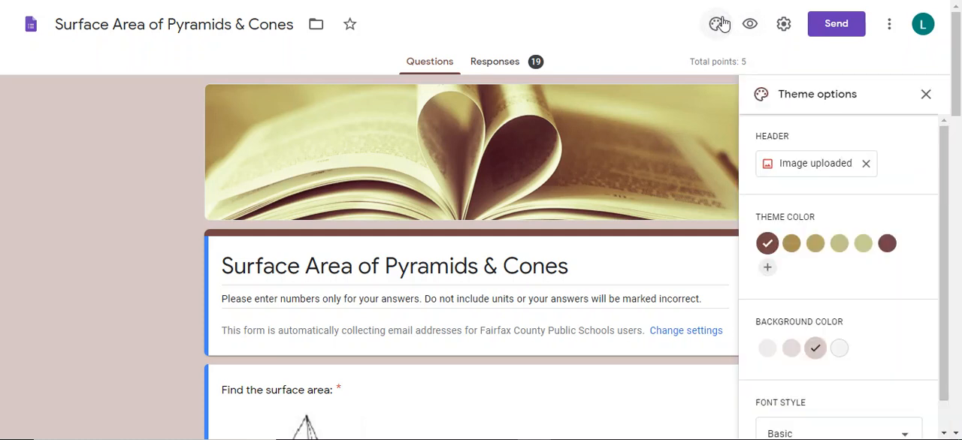
{"action": "left_click", "coordinate": [929, 97]}
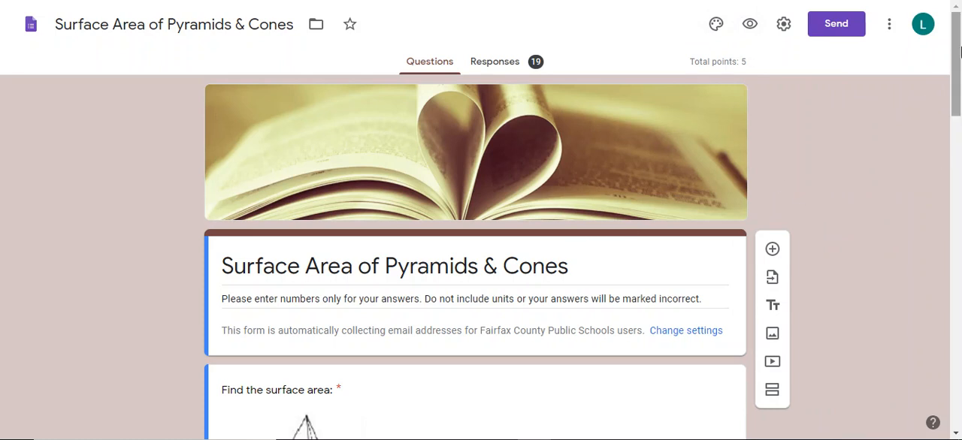
- Add a blank question directly below the form's title section and look through the available question types
{"action": "left_click_drag", "start_coordinate": [959, 46], "coordinate": [959, 111]}
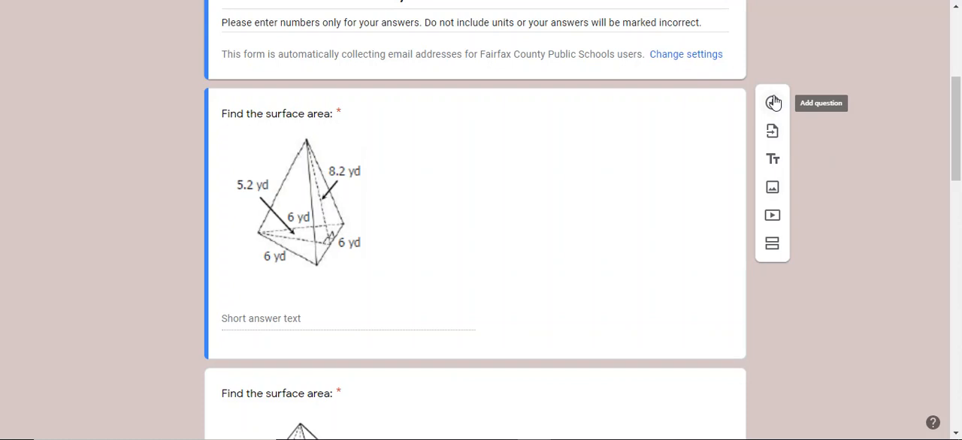
{"action": "left_click", "coordinate": [774, 103]}
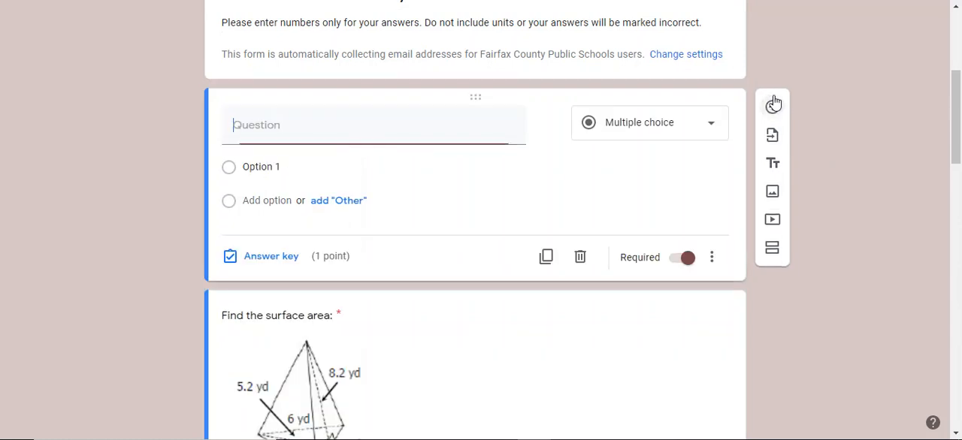
{"action": "left_click", "coordinate": [712, 127]}
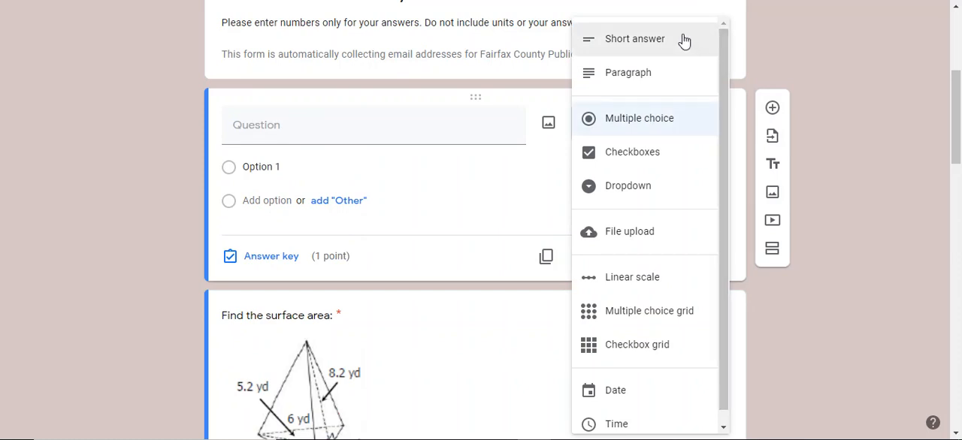
{"action": "left_click", "coordinate": [833, 110]}
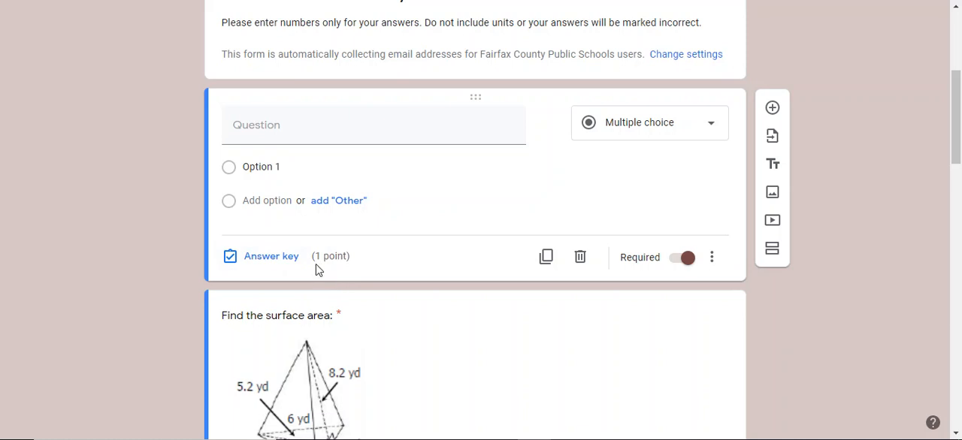
- Review the blank question's additional display options and its answer key with the points setting
{"action": "left_click", "coordinate": [711, 264]}
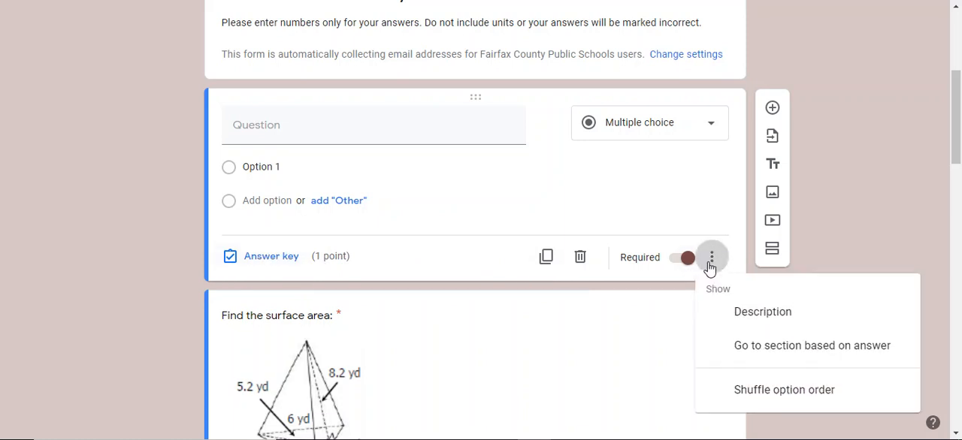
{"action": "left_click", "coordinate": [267, 258]}
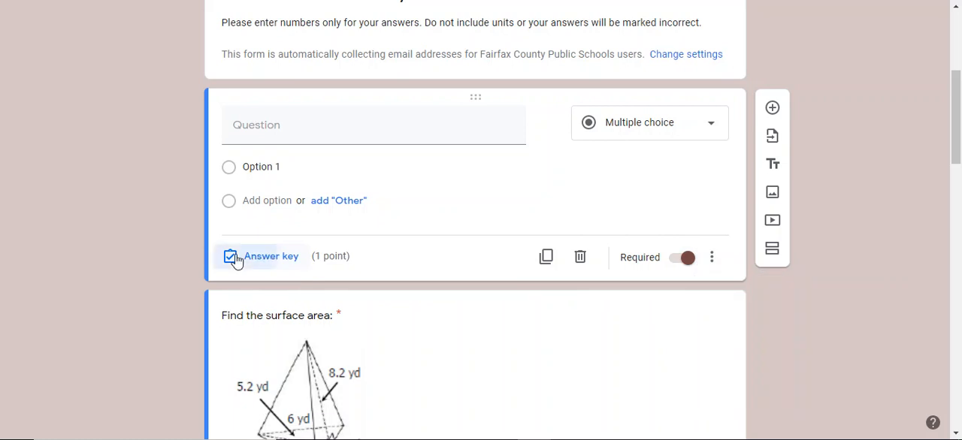
{"action": "left_click", "coordinate": [237, 258]}
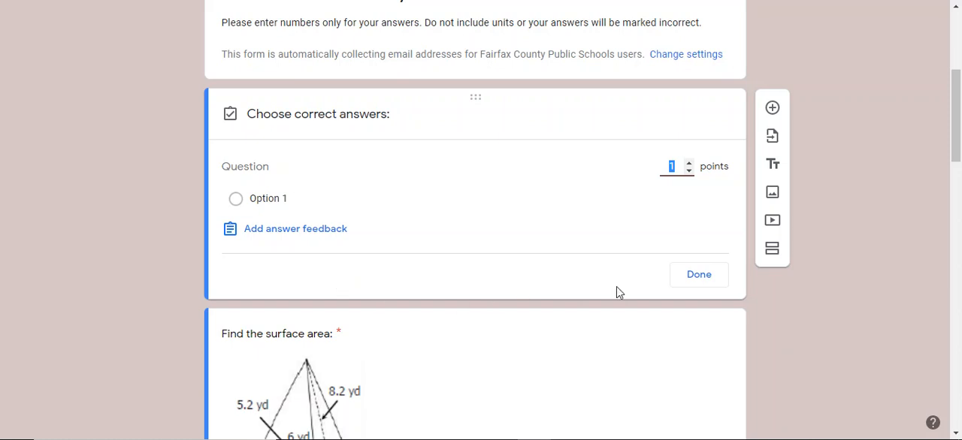
{"action": "left_click", "coordinate": [684, 286]}
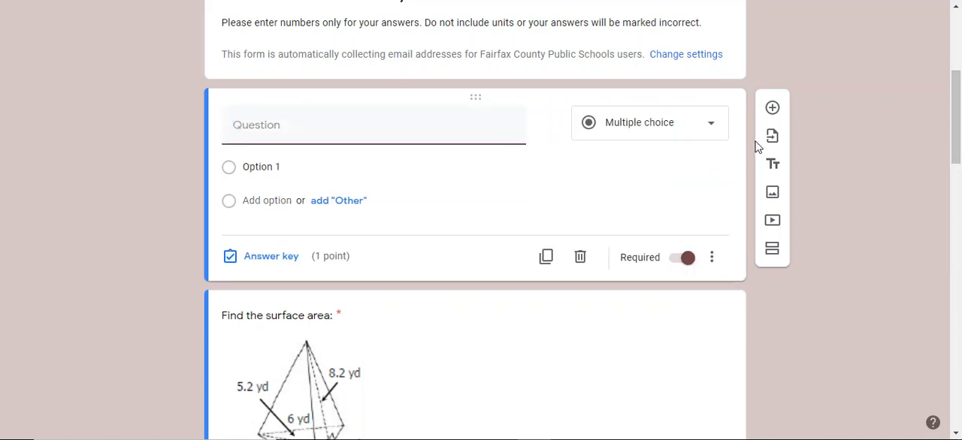
- Open the first "Find the surface area" question for editing and examine its type, image, correct answer and number validation
{"action": "scroll", "coordinate": [958, 188], "scroll_direction": "down", "scroll_amount": 2}
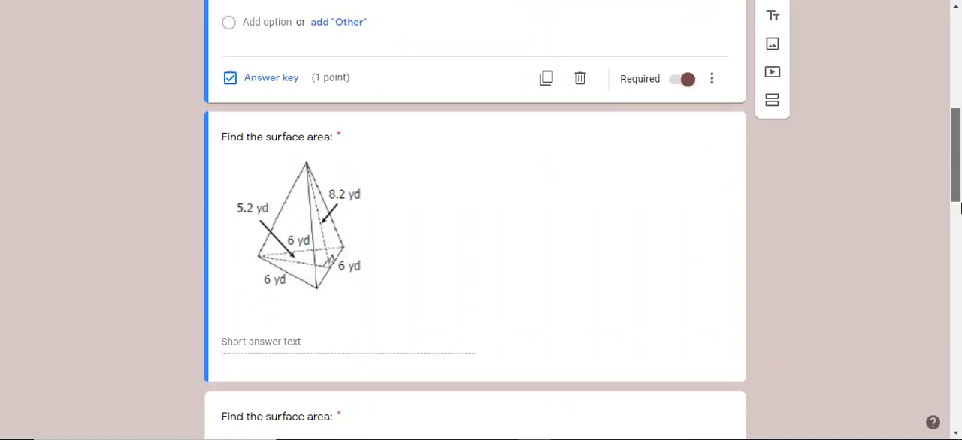
{"action": "left_click_drag", "start_coordinate": [960, 196], "coordinate": [960, 212]}
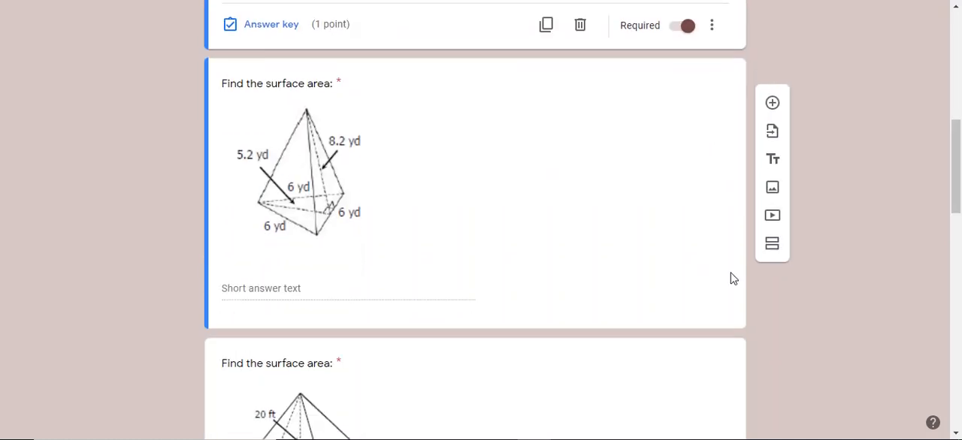
{"action": "left_click", "coordinate": [360, 302]}
{"action": "left_click", "coordinate": [359, 302]}
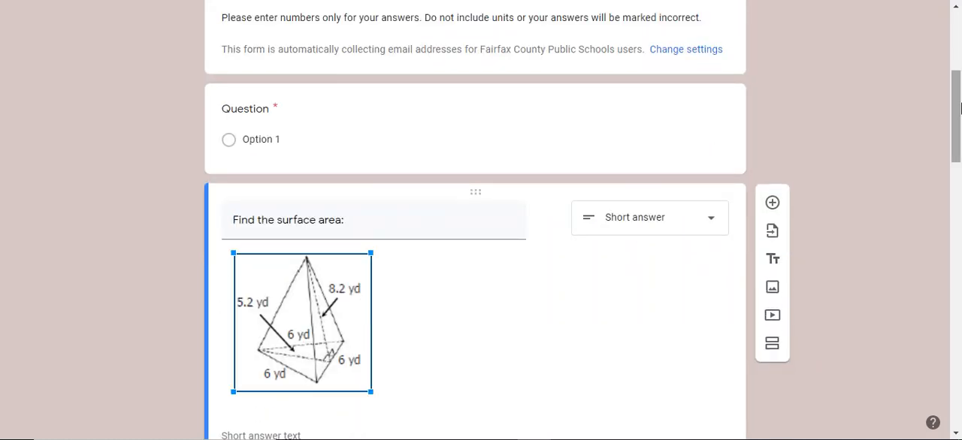
{"action": "scroll", "coordinate": [960, 109], "scroll_direction": "down", "scroll_amount": 4}
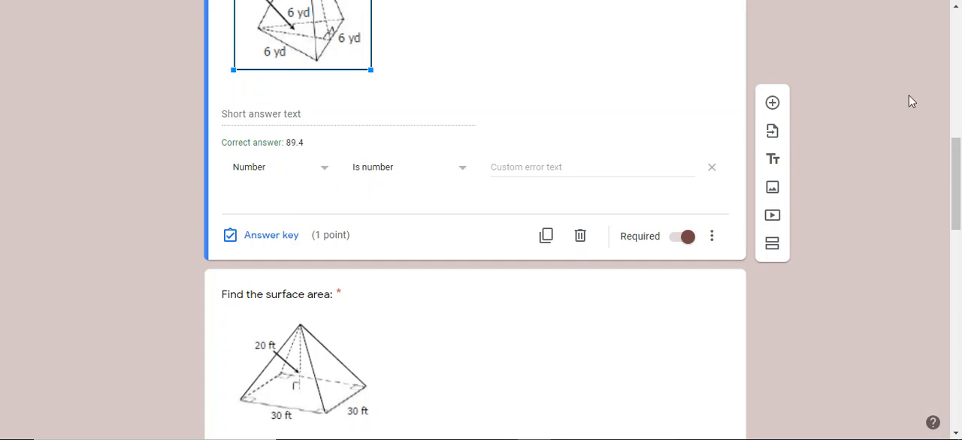
{"action": "left_click_drag", "start_coordinate": [956, 180], "coordinate": [960, 46]}
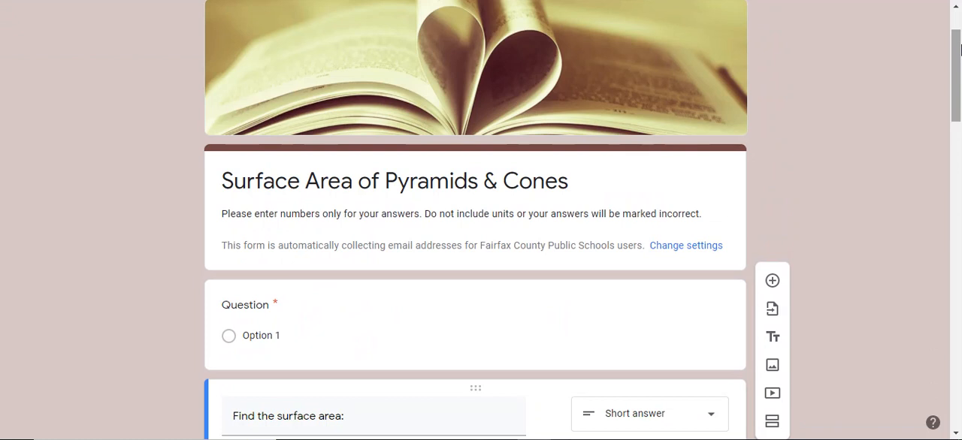
{"action": "left_click_drag", "start_coordinate": [959, 48], "coordinate": [959, 132]}
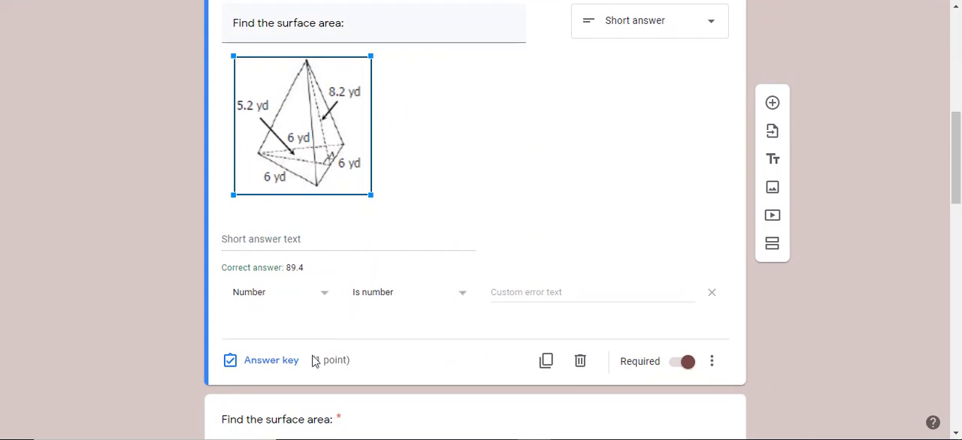
- Review the answer key of the first surface area question, including its points, correct answer and handling of other answers
{"action": "left_click", "coordinate": [271, 363]}
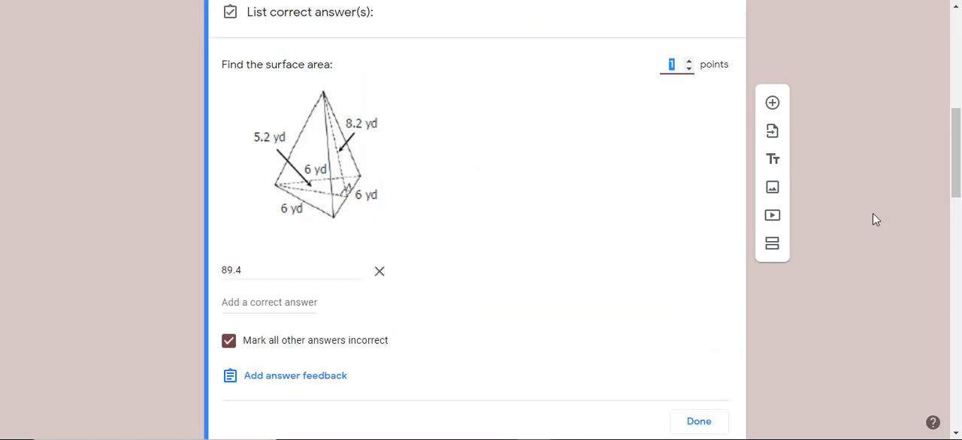
{"action": "left_click_drag", "start_coordinate": [959, 113], "coordinate": [960, 151]}
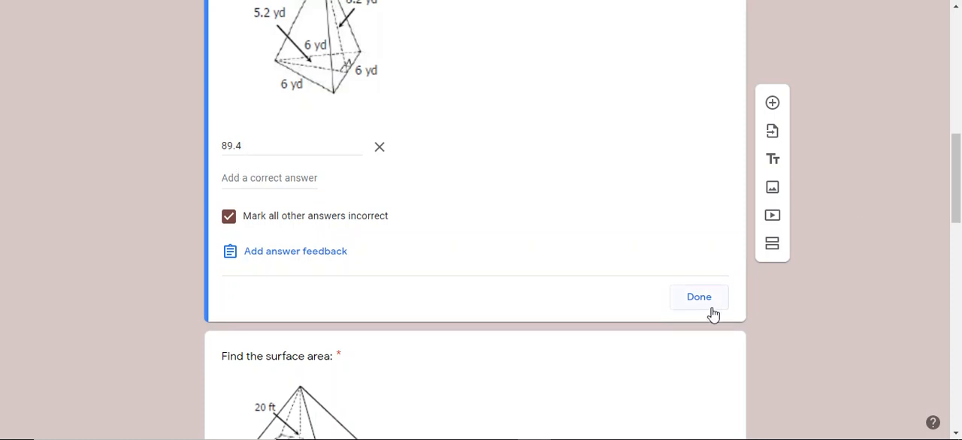
{"action": "left_click_drag", "start_coordinate": [958, 211], "coordinate": [960, 185]}
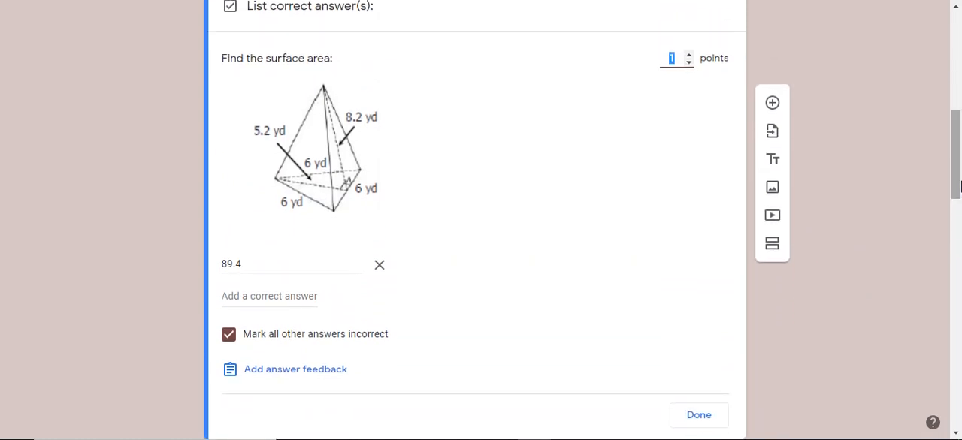
{"action": "left_click", "coordinate": [714, 427]}
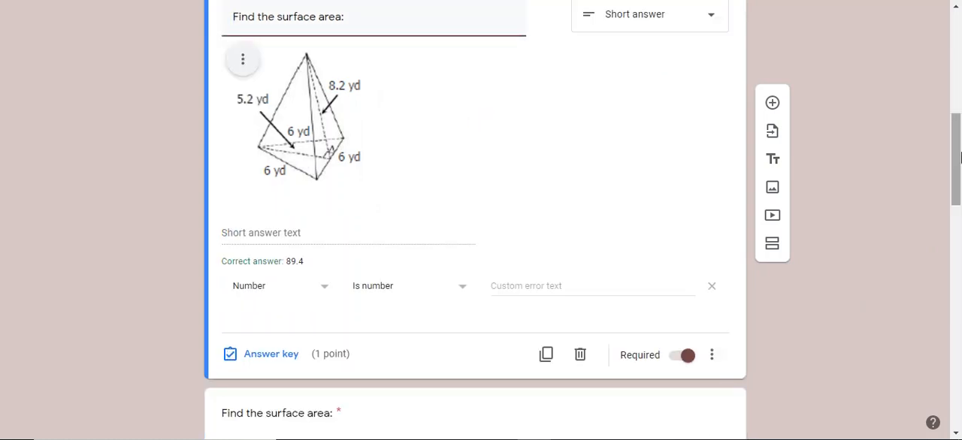
- Check the first surface area question's additional options for Description and Response validation
{"action": "left_click", "coordinate": [712, 356]}
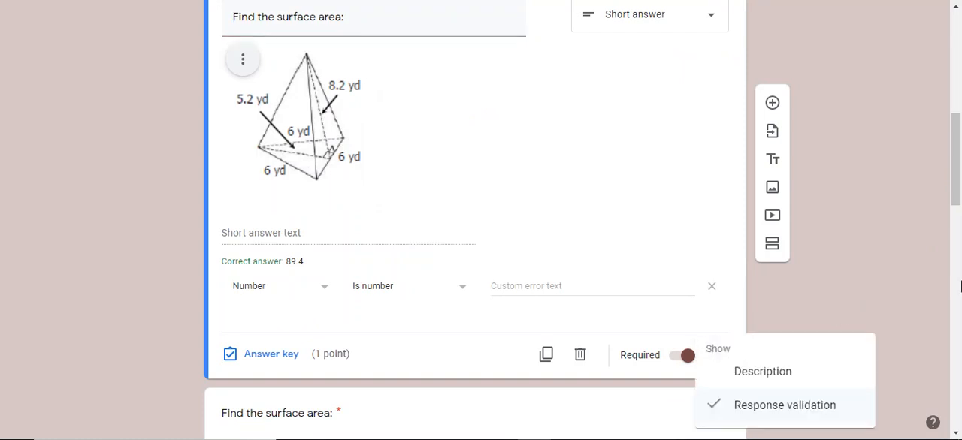
{"action": "left_click_drag", "start_coordinate": [956, 170], "coordinate": [956, 189]}
{"action": "left_click", "coordinate": [931, 190]}
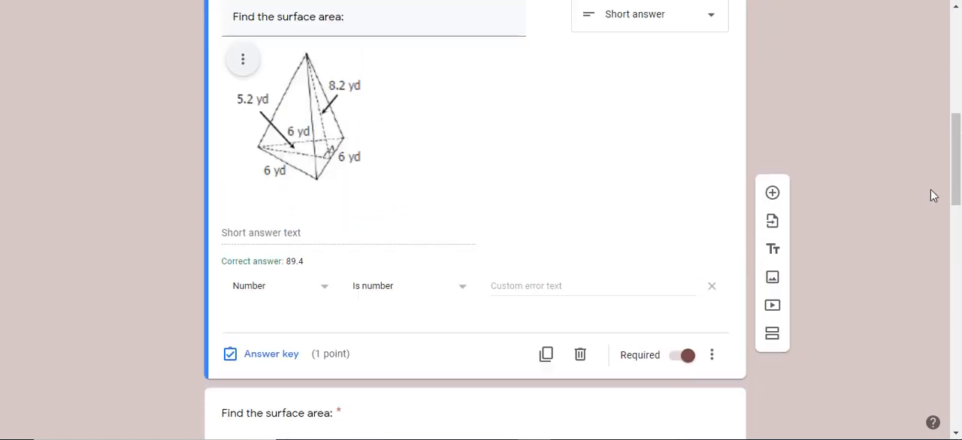
{"action": "left_click", "coordinate": [710, 358]}
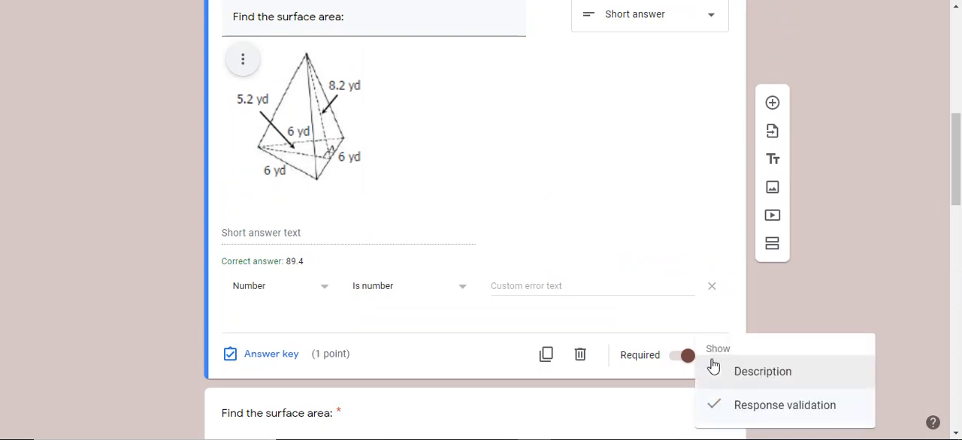
{"action": "left_click_drag", "start_coordinate": [957, 171], "coordinate": [958, 144]}
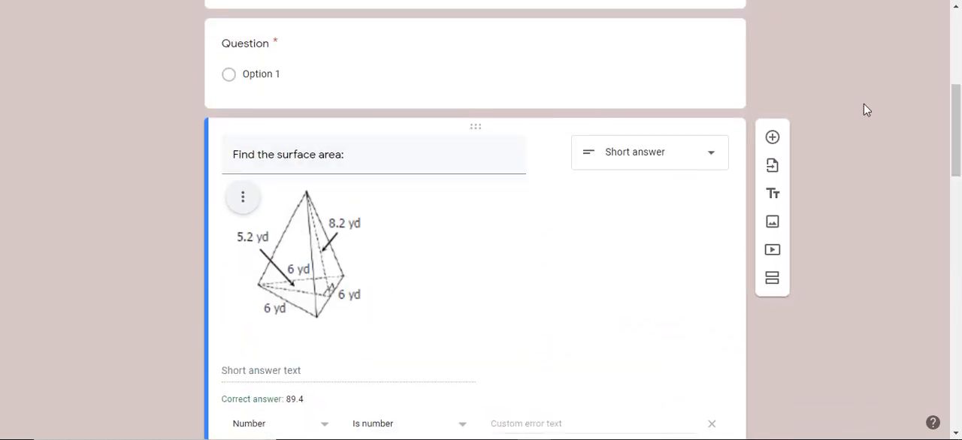
{"action": "left_click_drag", "start_coordinate": [959, 91], "coordinate": [958, 216]}
{"action": "left_click", "coordinate": [707, 179]}
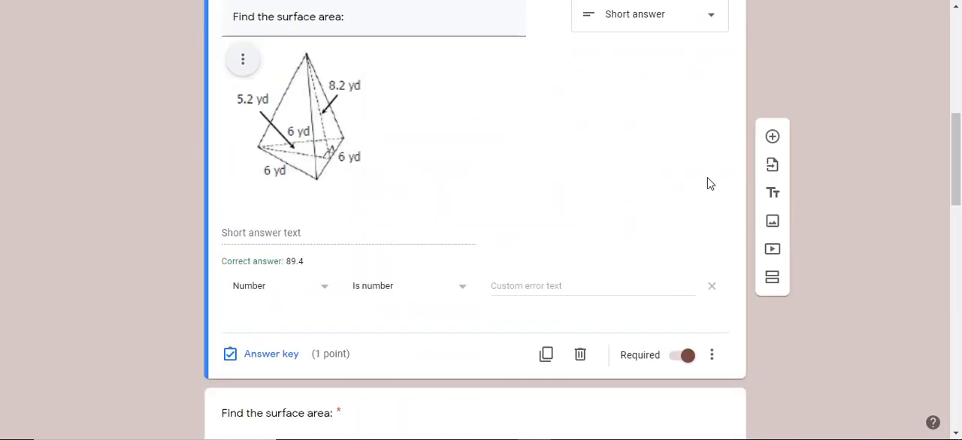
{"action": "left_click", "coordinate": [711, 355]}
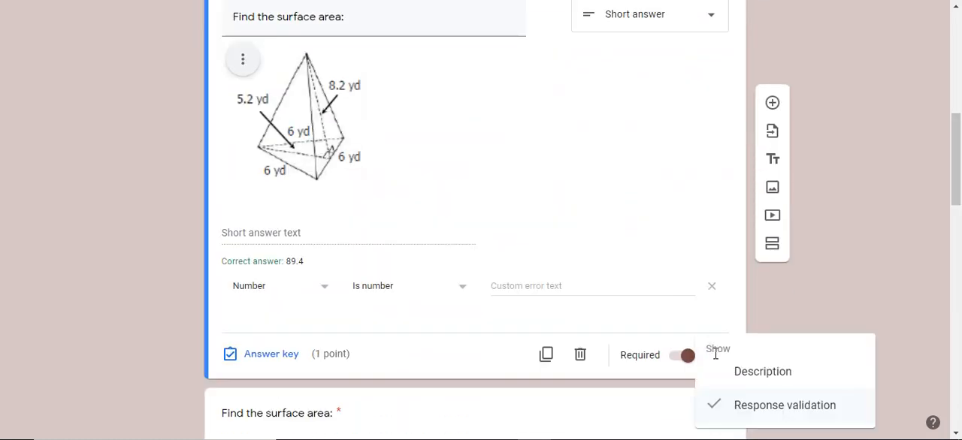
{"action": "left_click", "coordinate": [828, 299]}
- Open the form settings and review the general options for email collection, sign-in requirements and respondent permissions
{"action": "left_click_drag", "start_coordinate": [958, 195], "coordinate": [959, 135]}
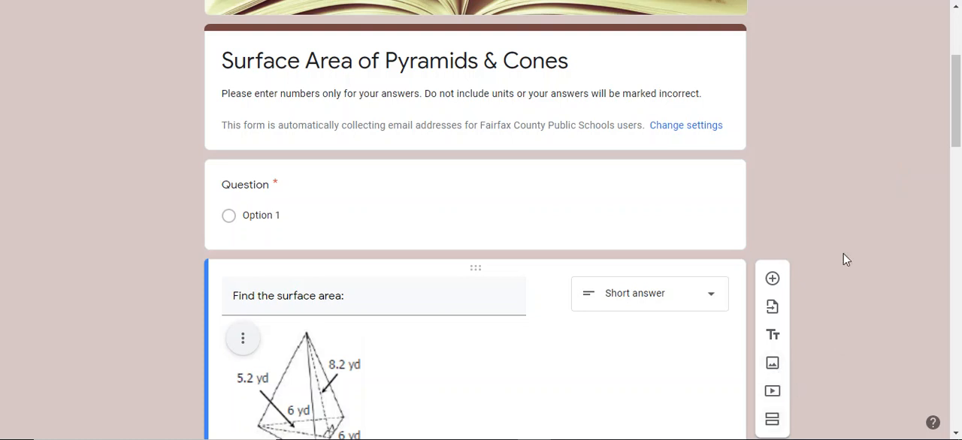
{"action": "scroll", "coordinate": [960, 69], "scroll_direction": "up", "scroll_amount": 1}
{"action": "left_click_drag", "start_coordinate": [961, 68], "coordinate": [961, 43]}
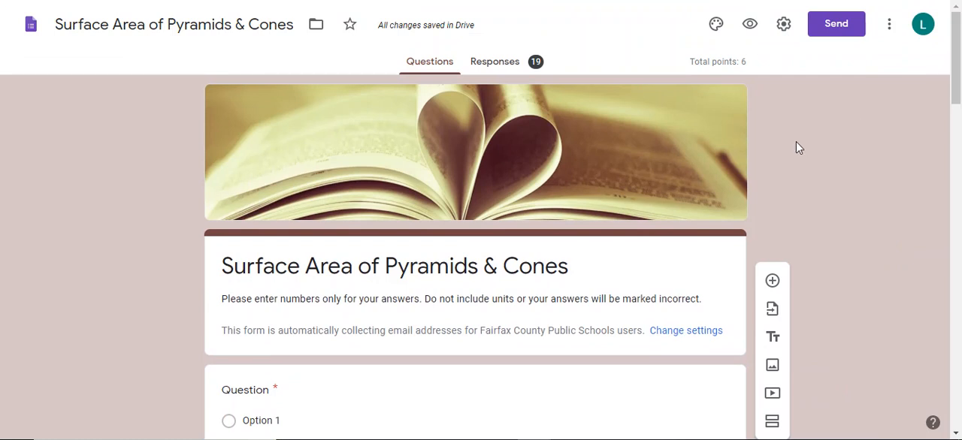
{"action": "left_click", "coordinate": [791, 24]}
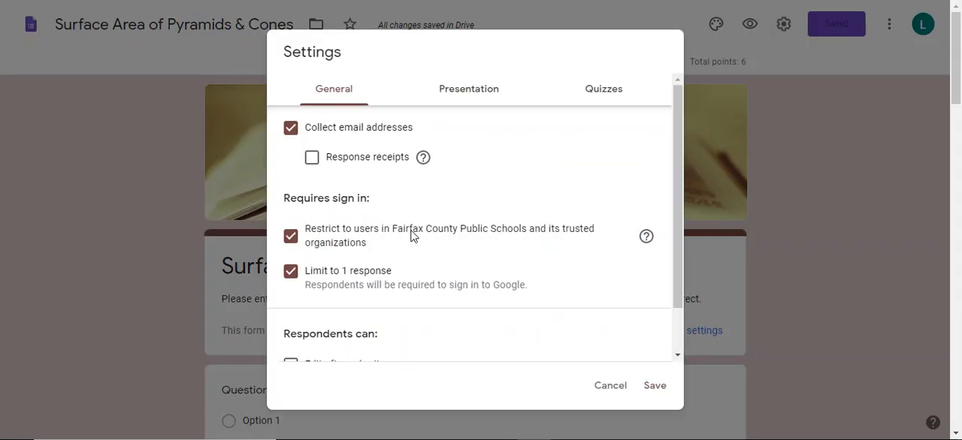
{"action": "scroll", "coordinate": [682, 235], "scroll_direction": "down", "scroll_amount": 1}
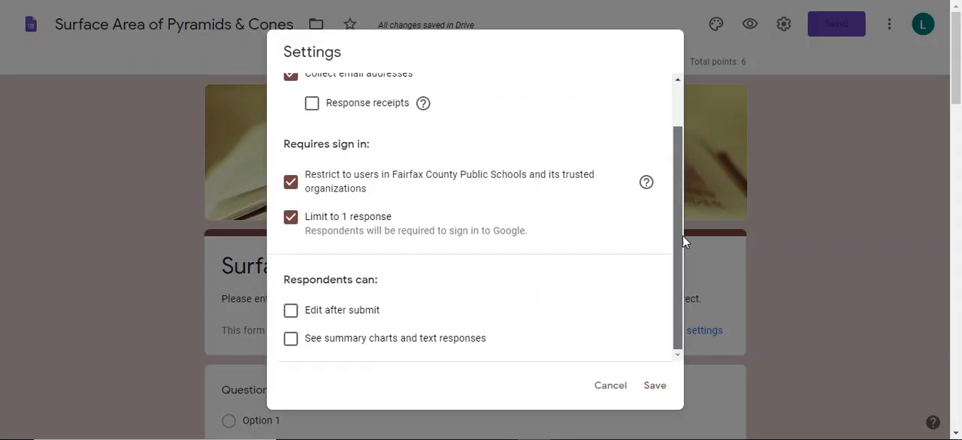
{"action": "scroll", "coordinate": [682, 245], "scroll_direction": "up", "scroll_amount": 1}
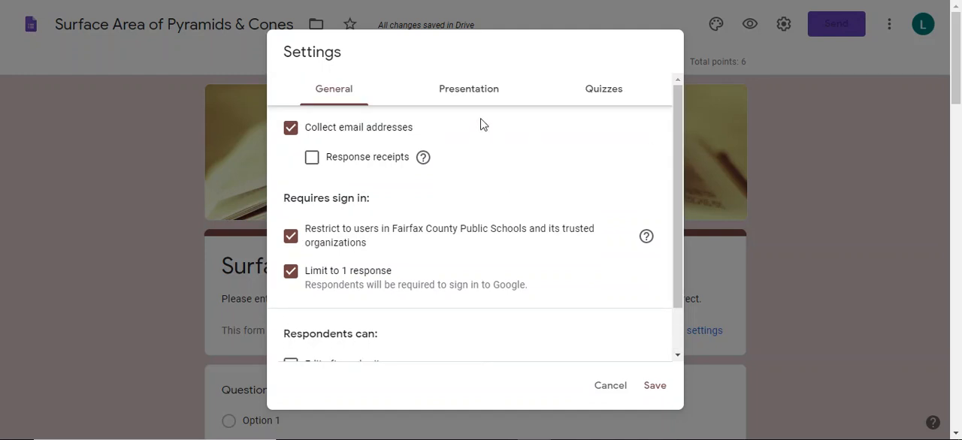
- Review the quiz settings for locked mode, grade release and what respondents can see, and leave without saving
{"action": "left_click", "coordinate": [594, 92]}
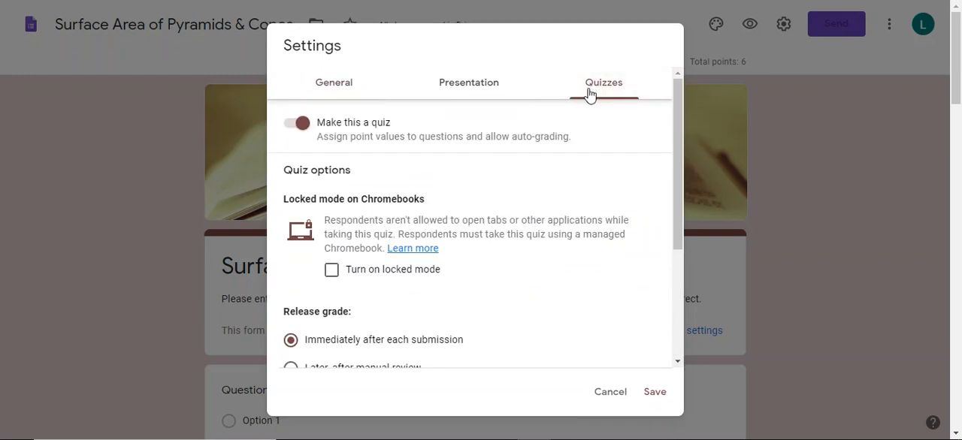
{"action": "left_click_drag", "start_coordinate": [681, 180], "coordinate": [679, 298]}
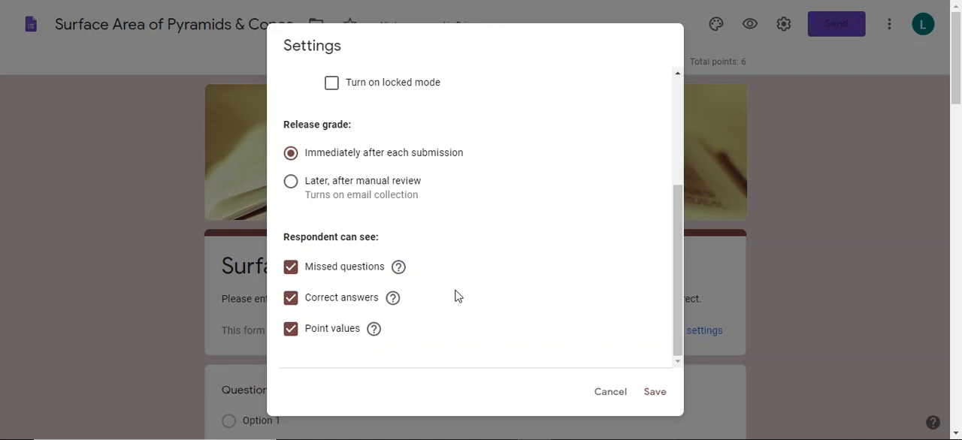
{"action": "left_click", "coordinate": [610, 393]}
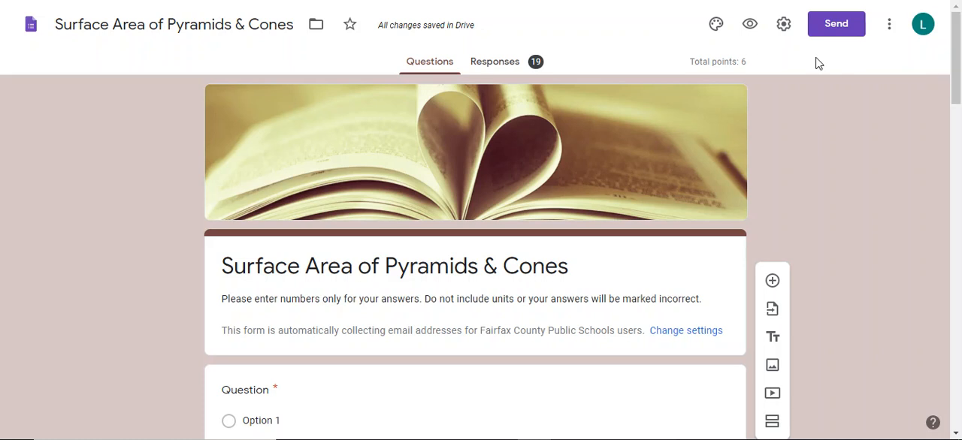
- Review the summary of the quiz responses, including the score insights, frequently missed questions and per-question answer charts
{"action": "left_click", "coordinate": [501, 65]}
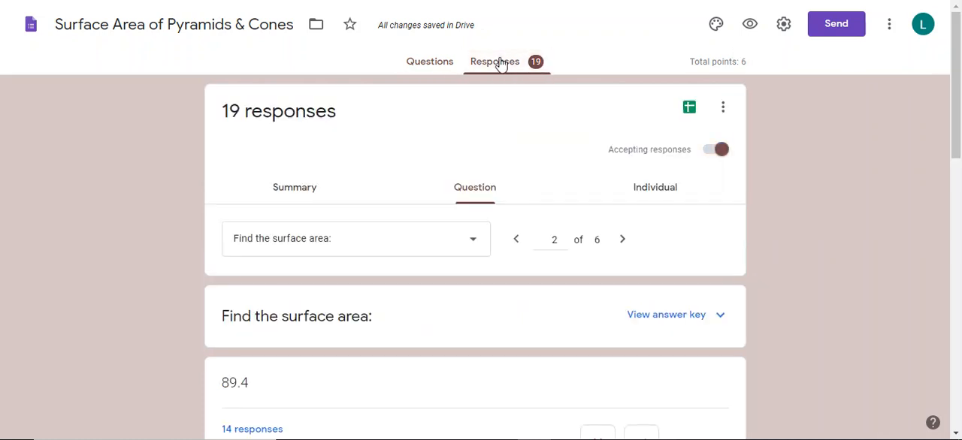
{"action": "left_click", "coordinate": [292, 191]}
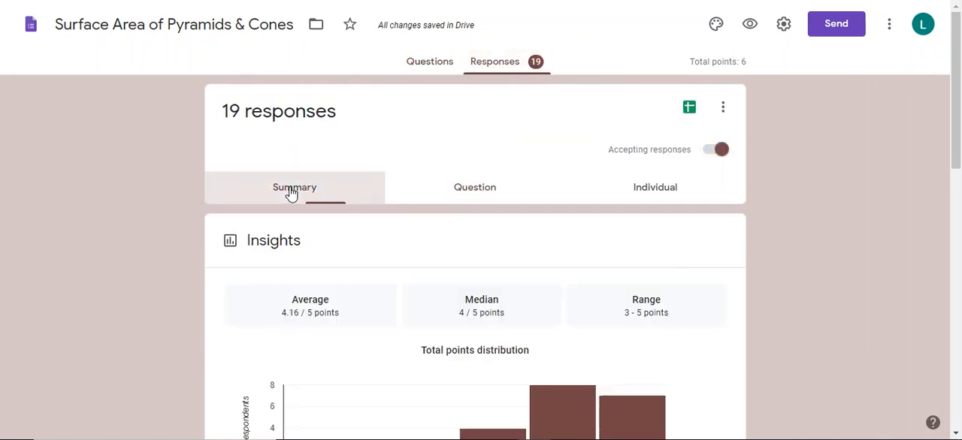
{"action": "left_click_drag", "start_coordinate": [958, 60], "coordinate": [959, 90]}
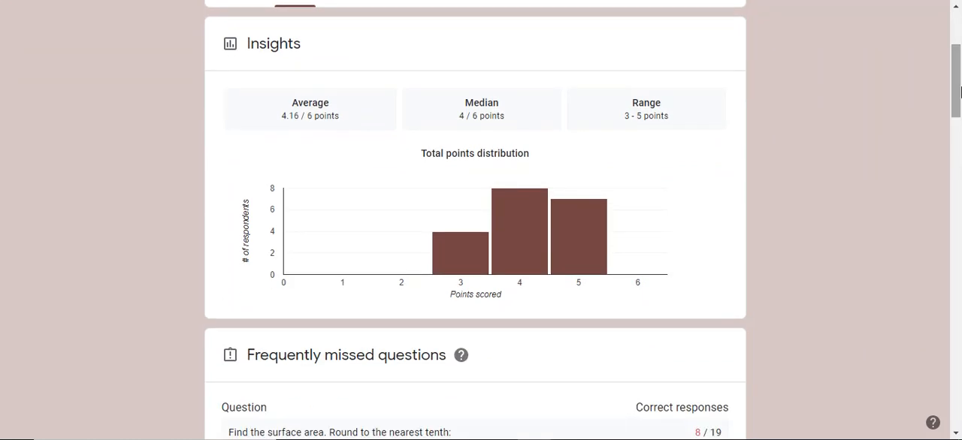
{"action": "left_click_drag", "start_coordinate": [959, 90], "coordinate": [960, 311]}
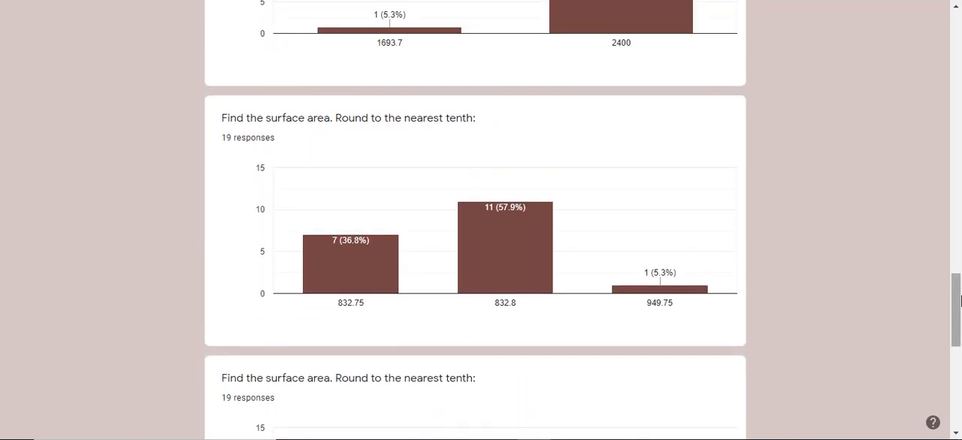
{"action": "left_click_drag", "start_coordinate": [959, 279], "coordinate": [959, 29]}
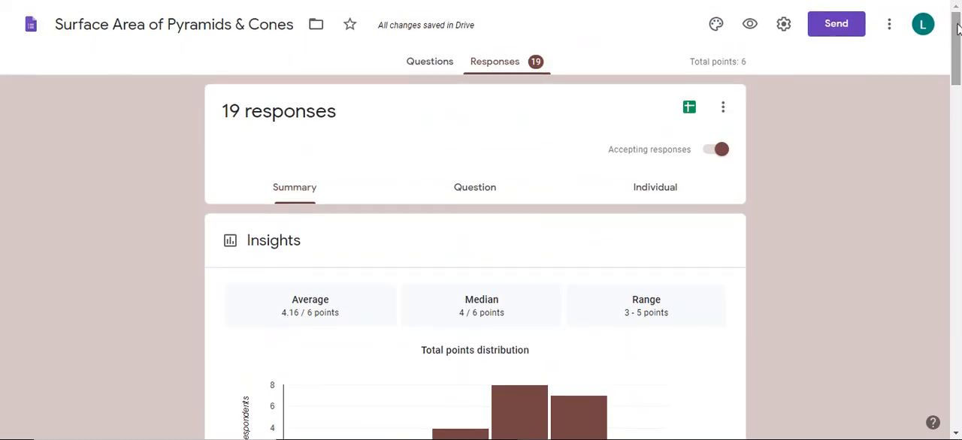
- Examine the first respondent's individual submission down to the graded first surface area question and its individual feedback
{"action": "left_click", "coordinate": [658, 194]}
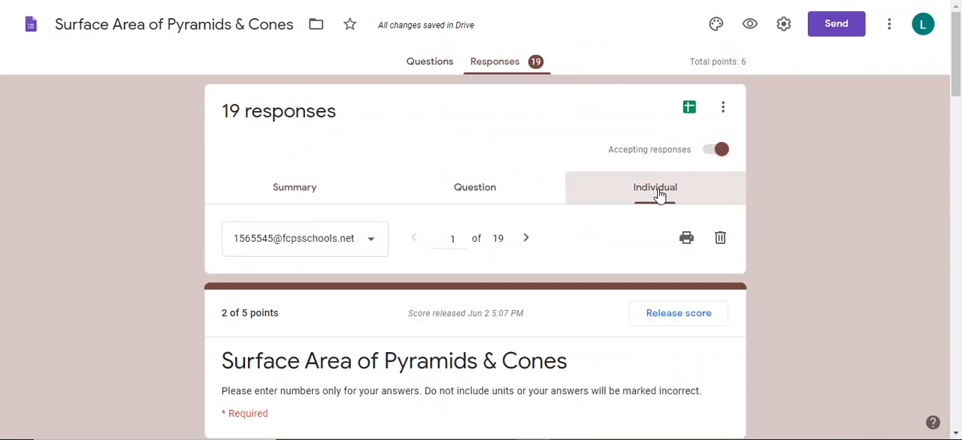
{"action": "left_click", "coordinate": [958, 98]}
{"action": "left_click_drag", "start_coordinate": [959, 98], "coordinate": [958, 154]}
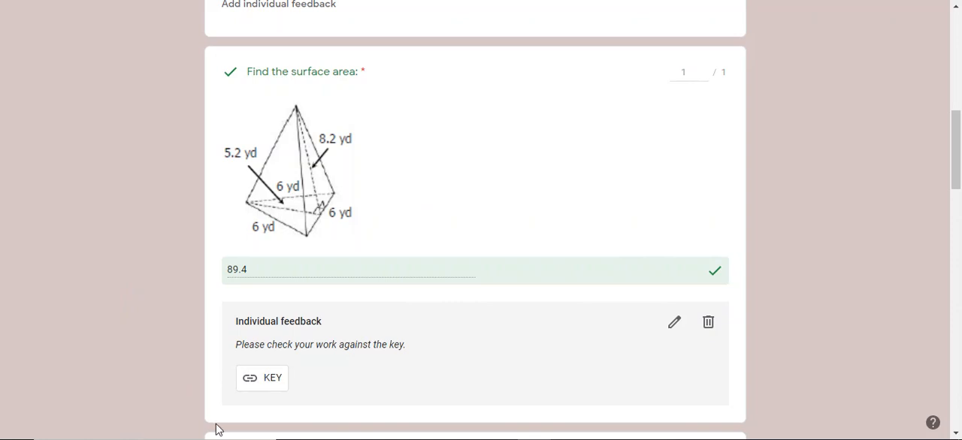
- Follow the feedback's KEY link to view the worked answer key drawing, and return to the form responses
{"action": "left_click", "coordinate": [274, 379]}
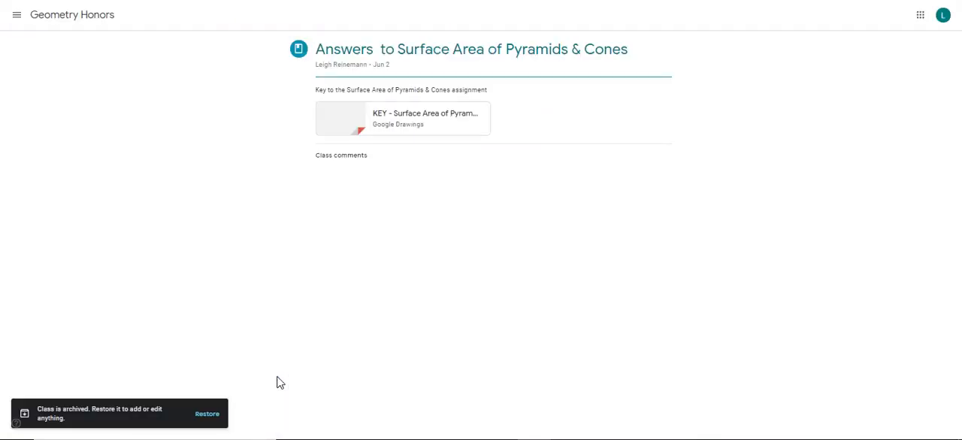
{"action": "left_click", "coordinate": [357, 131]}
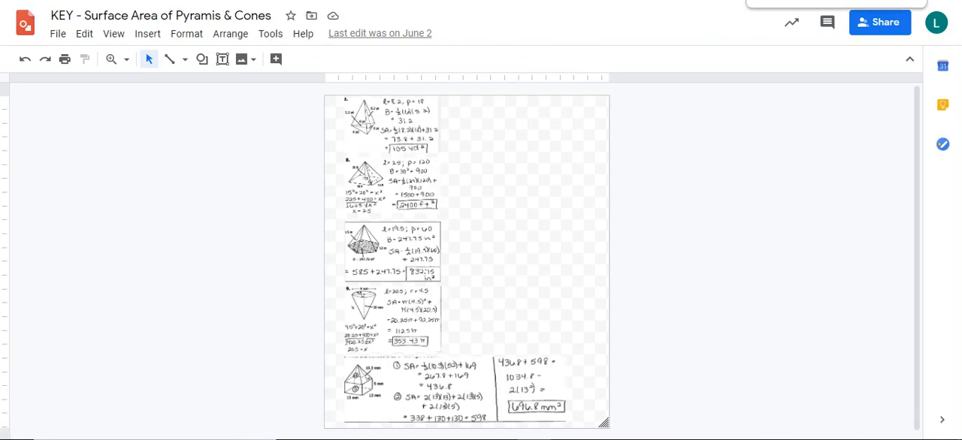
{"action": "key", "text": "ctrl+w"}
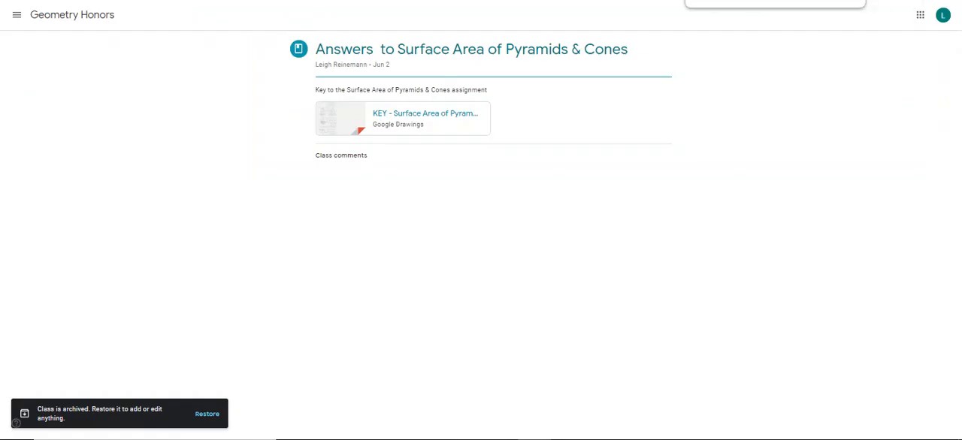
{"action": "key", "text": "ctrl+w"}
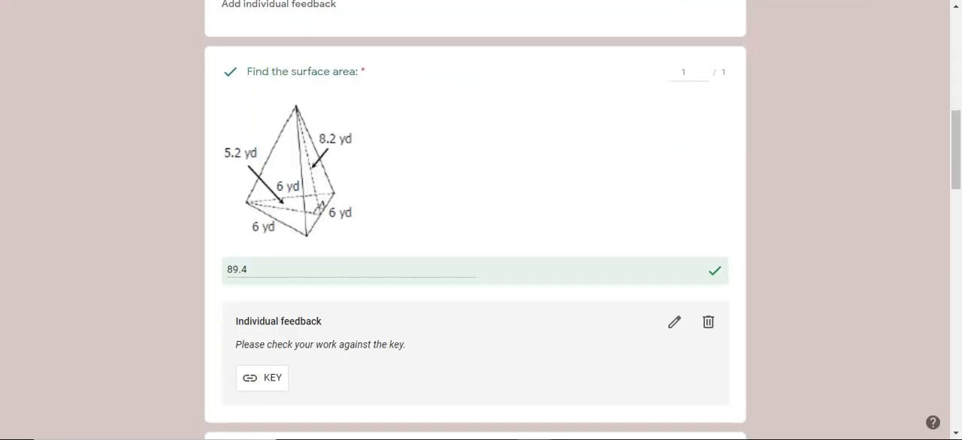
- Review the responses by question for "Find the surface area:" and check the feedback options for answer 89.4 without adding any
{"action": "left_click_drag", "start_coordinate": [955, 150], "coordinate": [959, 43]}
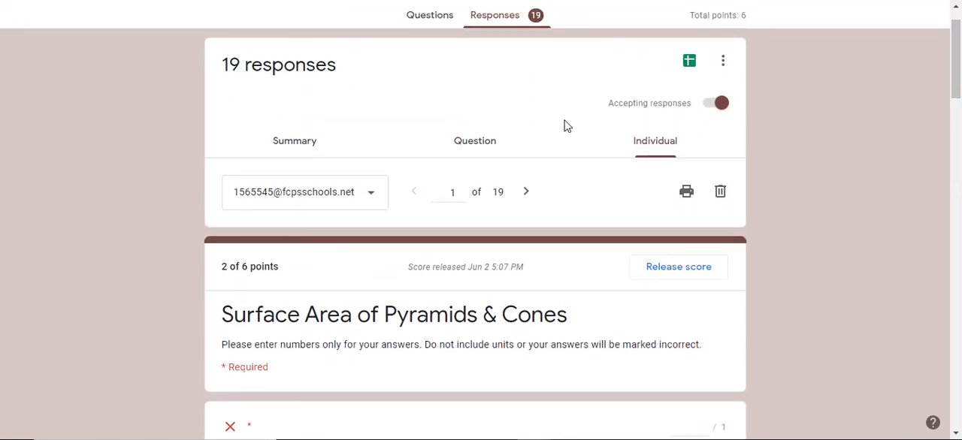
{"action": "left_click", "coordinate": [507, 145]}
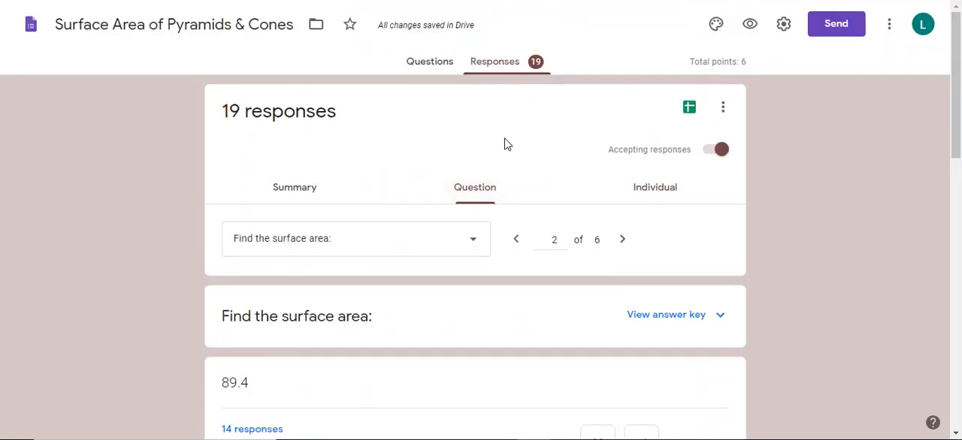
{"action": "scroll", "coordinate": [959, 153], "scroll_direction": "down", "scroll_amount": 2}
{"action": "left_click_drag", "start_coordinate": [959, 152], "coordinate": [959, 178]}
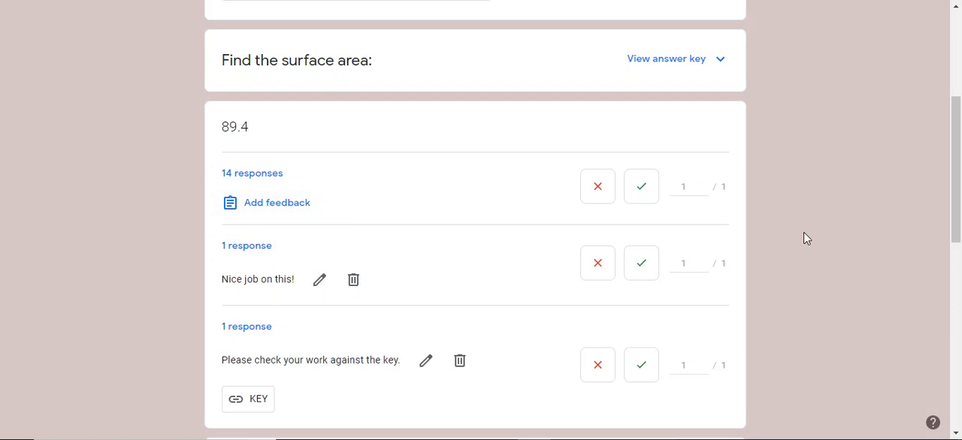
{"action": "left_click", "coordinate": [251, 209]}
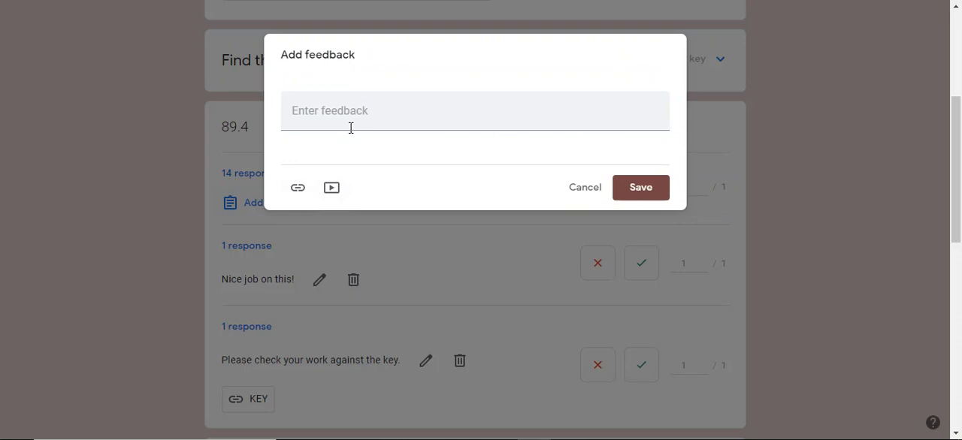
{"action": "left_click", "coordinate": [583, 187]}
- Add the feedback "Watch your rounding!" to the answer 89 and mark that answer correct
{"action": "left_click_drag", "start_coordinate": [959, 142], "coordinate": [960, 226]}
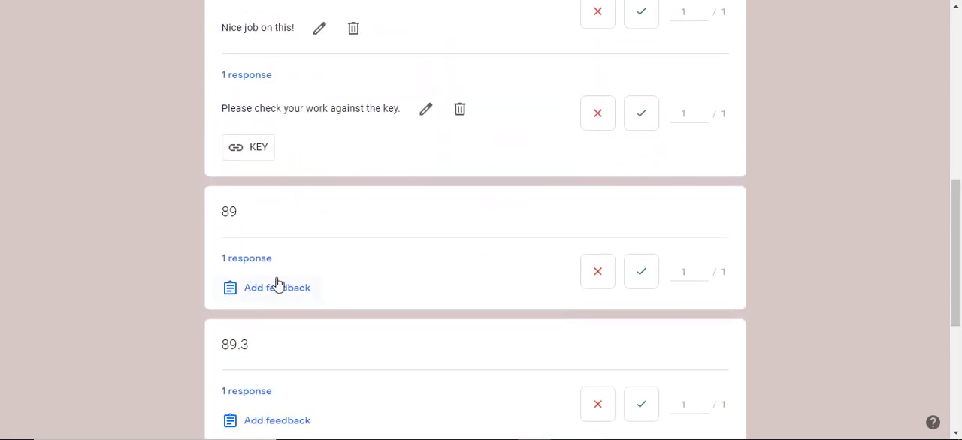
{"action": "mouse_move", "coordinate": [959, 279]}
{"action": "left_mouse_down"}
{"action": "mouse_move", "coordinate": [958, 217]}
{"action": "mouse_move", "coordinate": [958, 270]}
{"action": "left_mouse_up"}
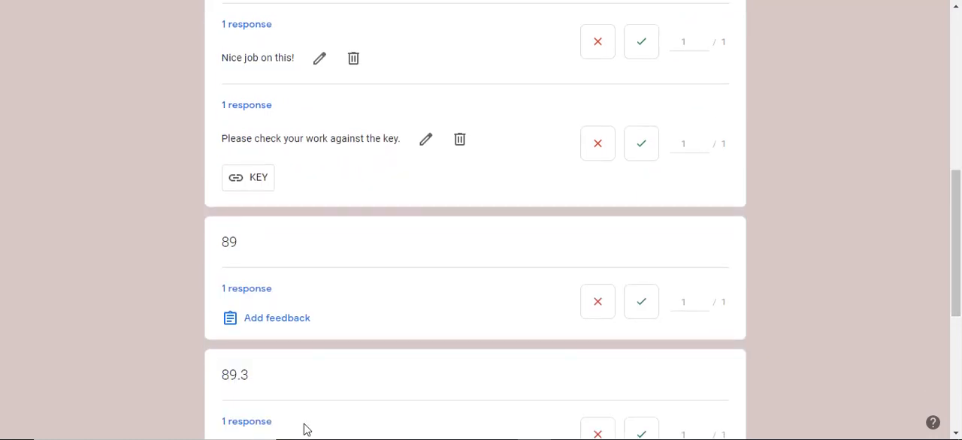
{"action": "left_click", "coordinate": [262, 324]}
{"action": "left_click", "coordinate": [336, 122]}
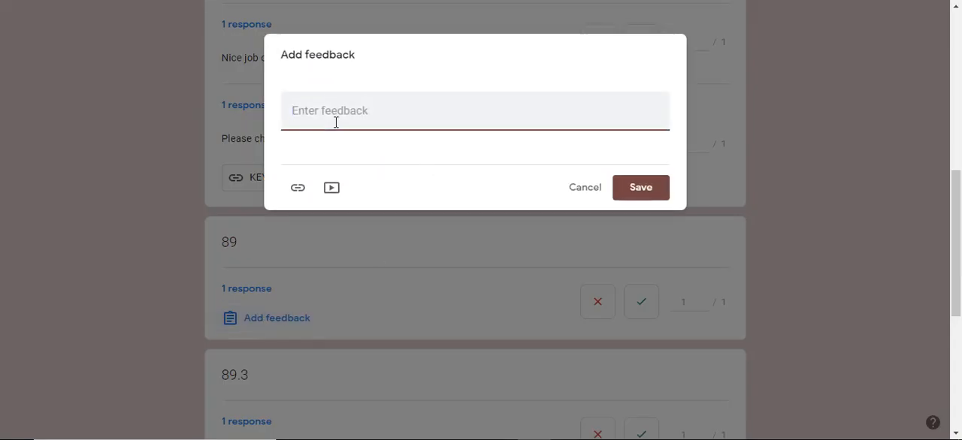
{"action": "type", "text": "Watch your rounding!"}
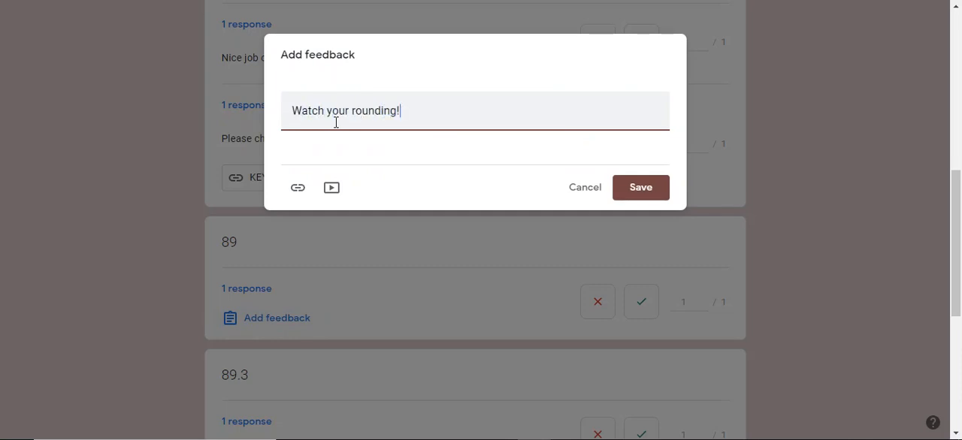
{"action": "left_click", "coordinate": [650, 191]}
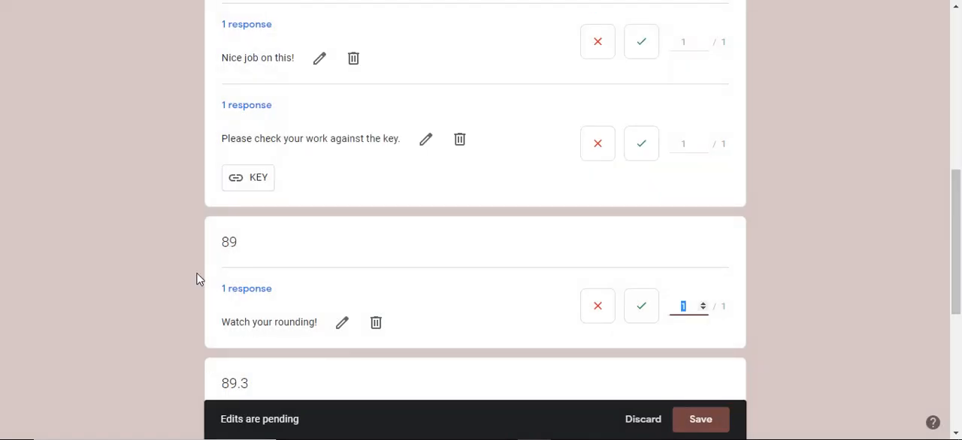
{"action": "left_click", "coordinate": [637, 310]}
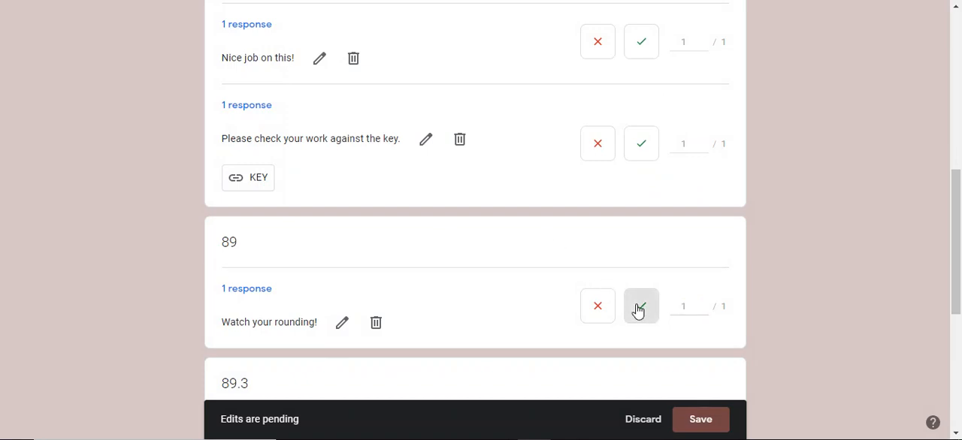
{"action": "left_click_drag", "start_coordinate": [960, 217], "coordinate": [961, 346]}
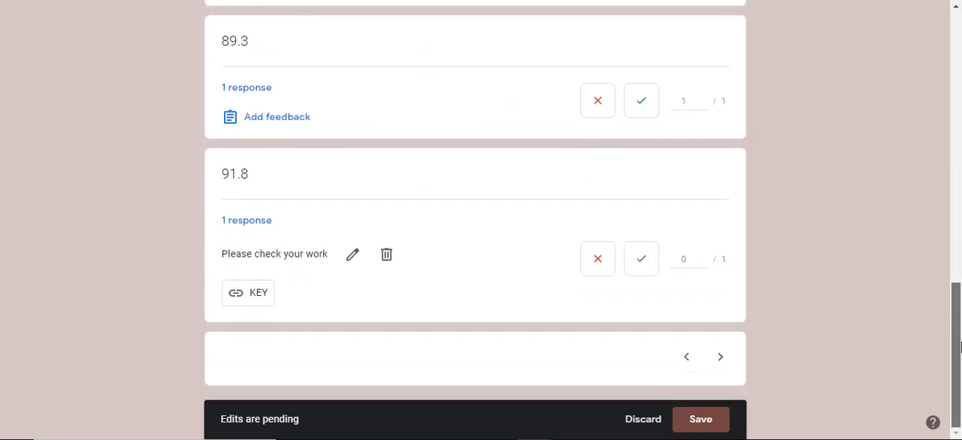
{"action": "left_click_drag", "start_coordinate": [960, 400], "coordinate": [960, 54]}
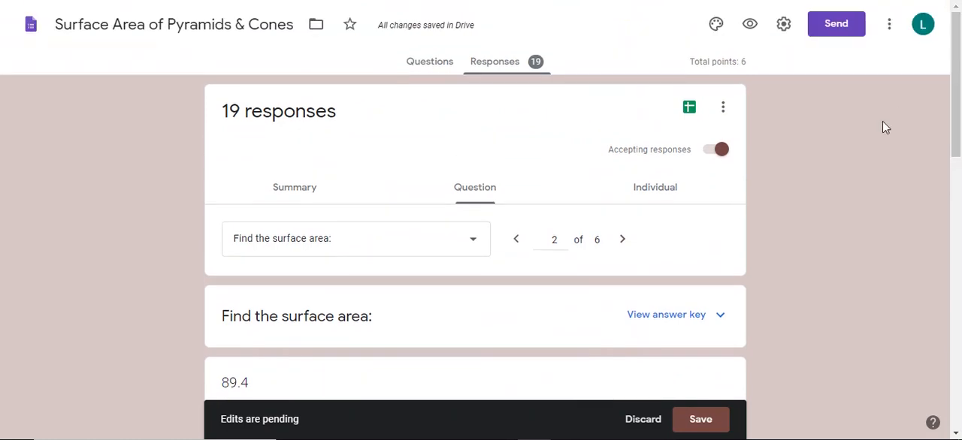